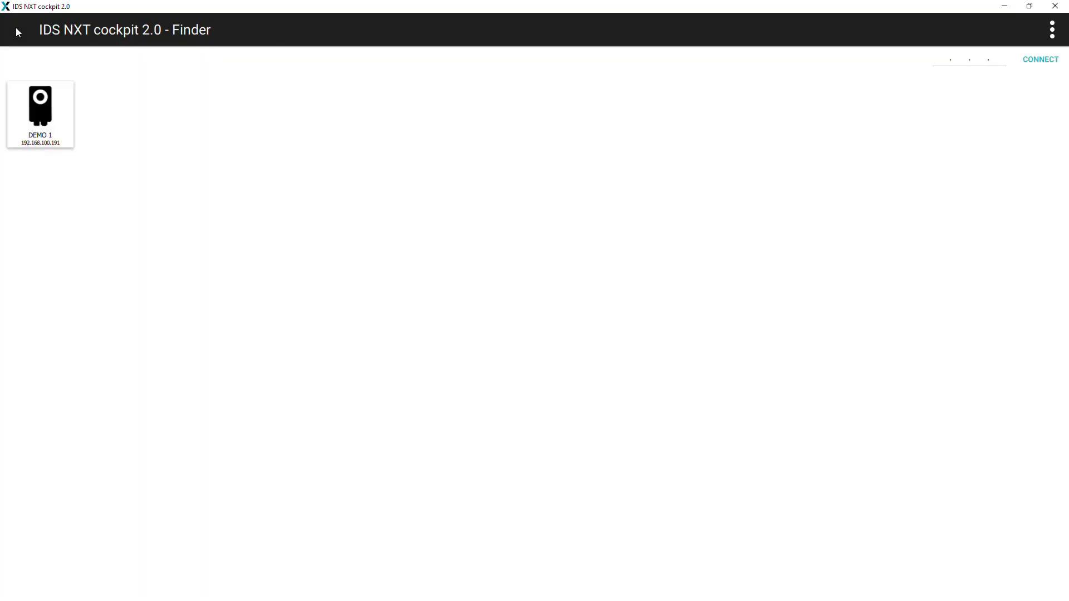
- Connect to DEMO 1, log in as Administrator with its password, and show the Configuration page
left_click(32, 95)
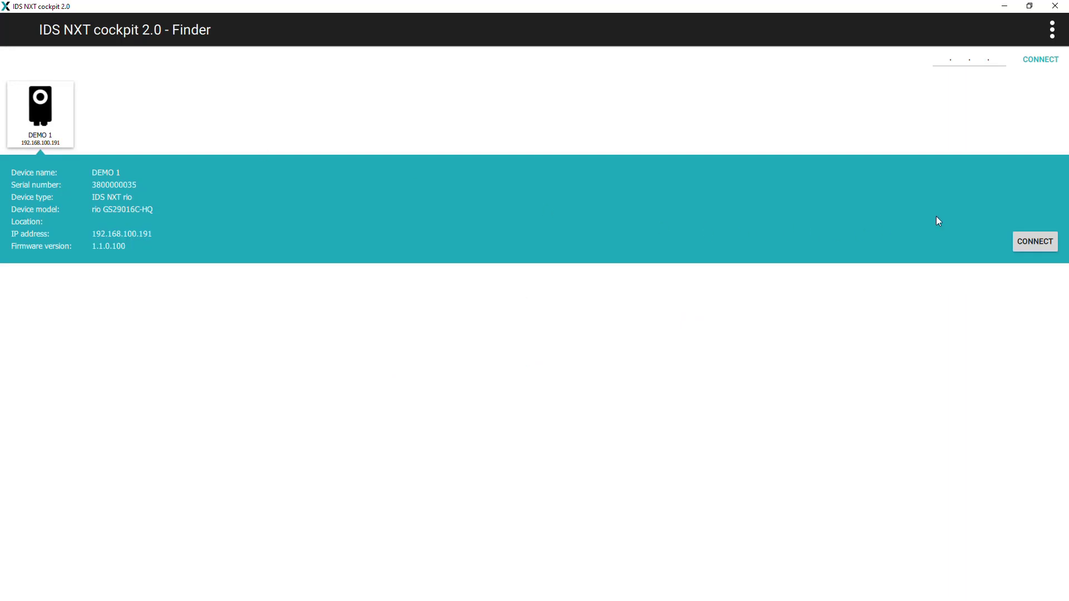
left_click(1029, 241)
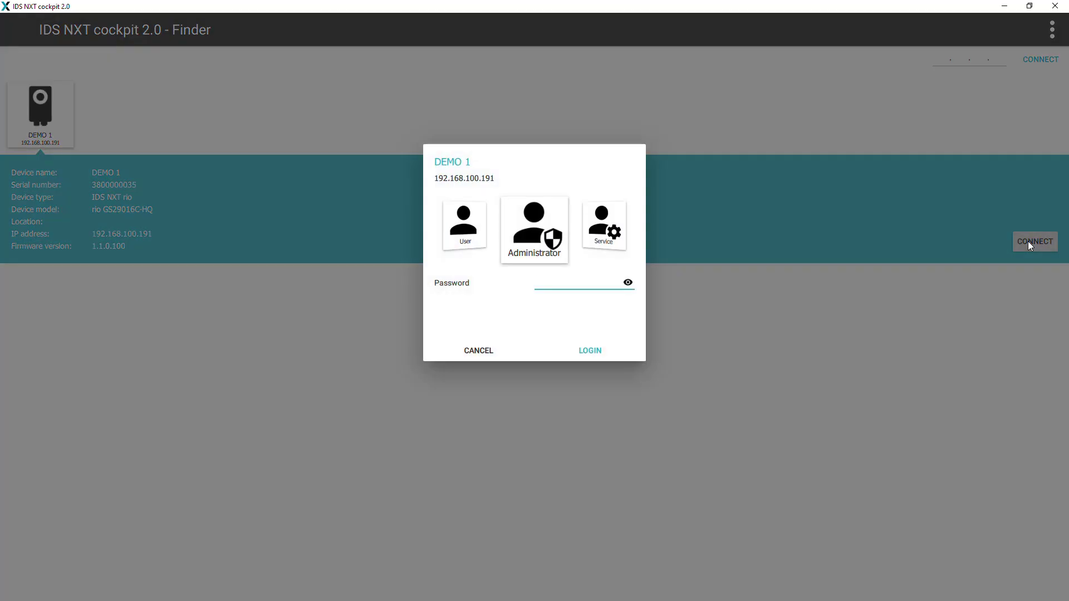
type("admin")
key("Return")
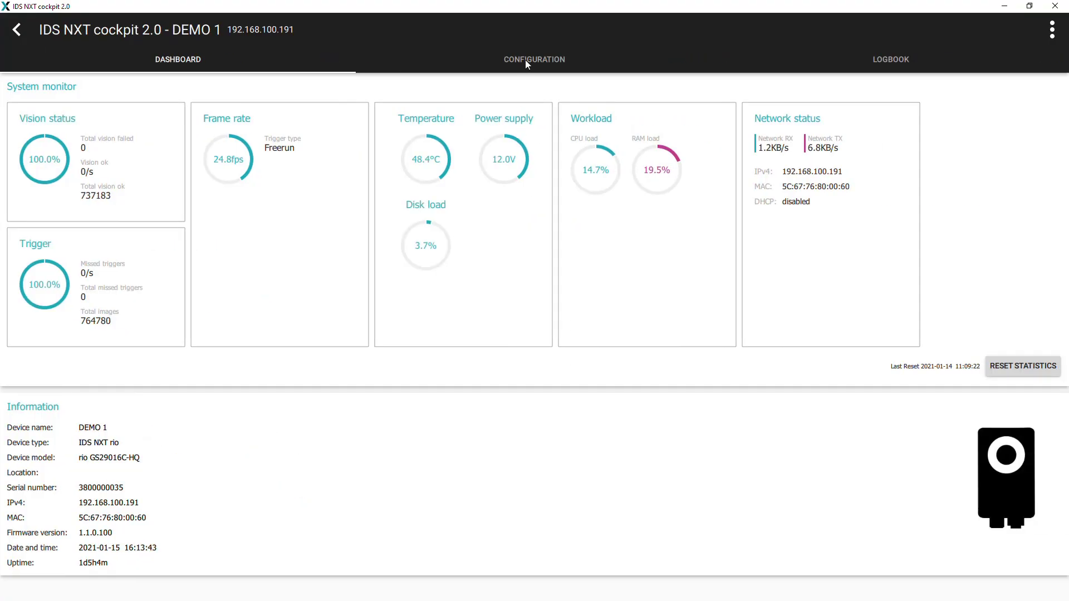
left_click(525, 64)
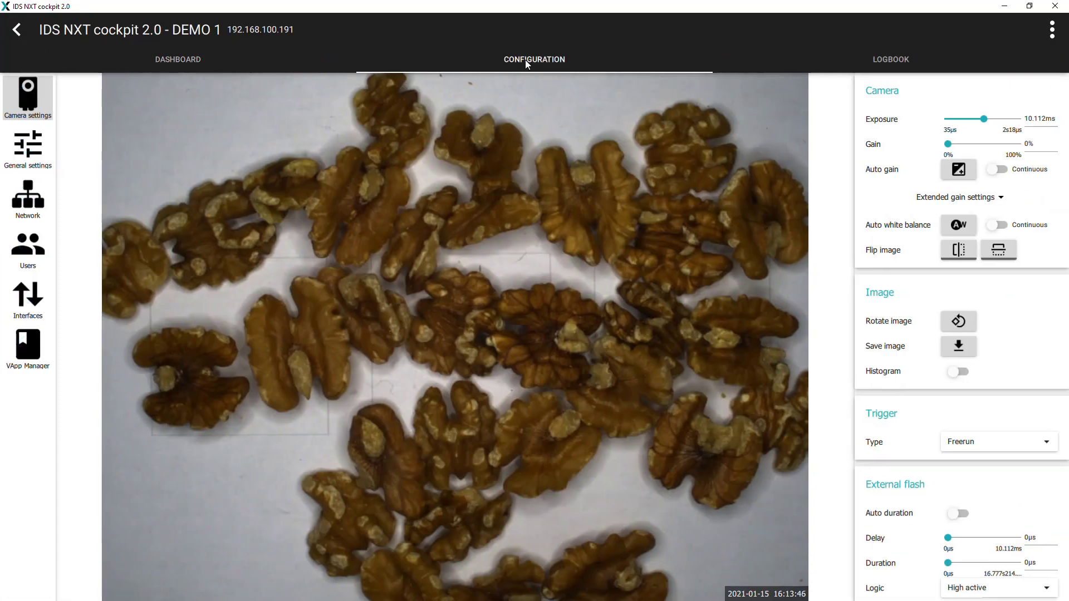
- Switch on the Classifier v1.0.6 vision app in VApp Manager so its status reads Running
left_click(25, 358)
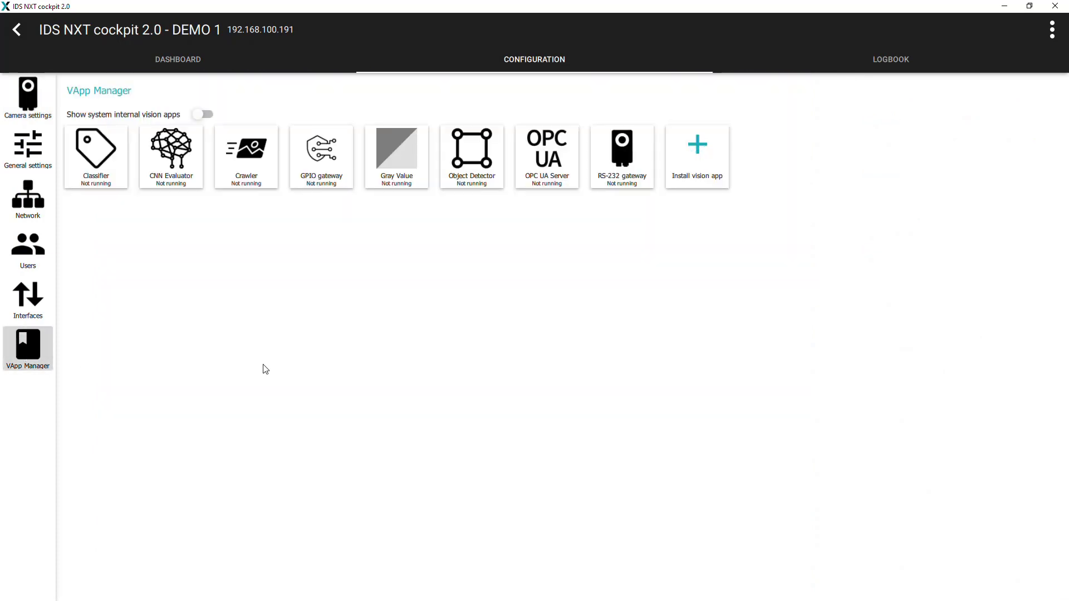
left_click(475, 175)
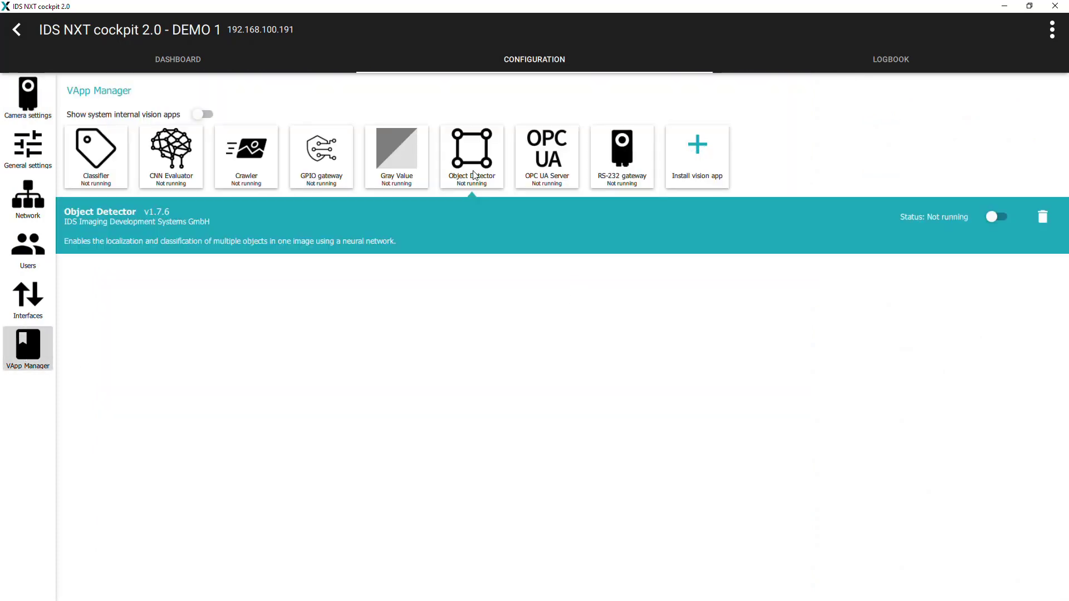
left_click(115, 175)
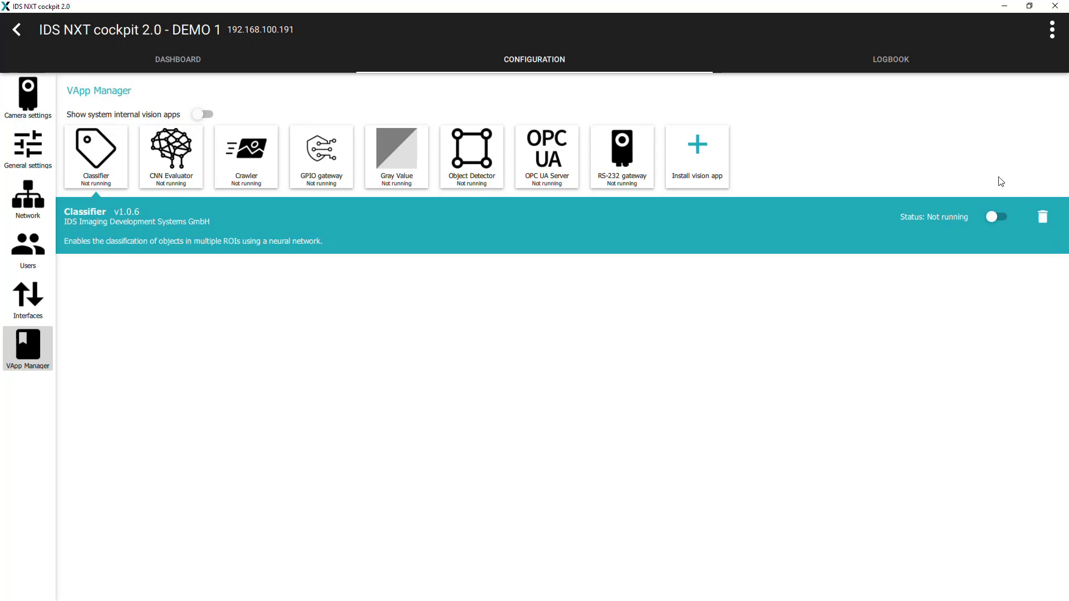
left_click(996, 217)
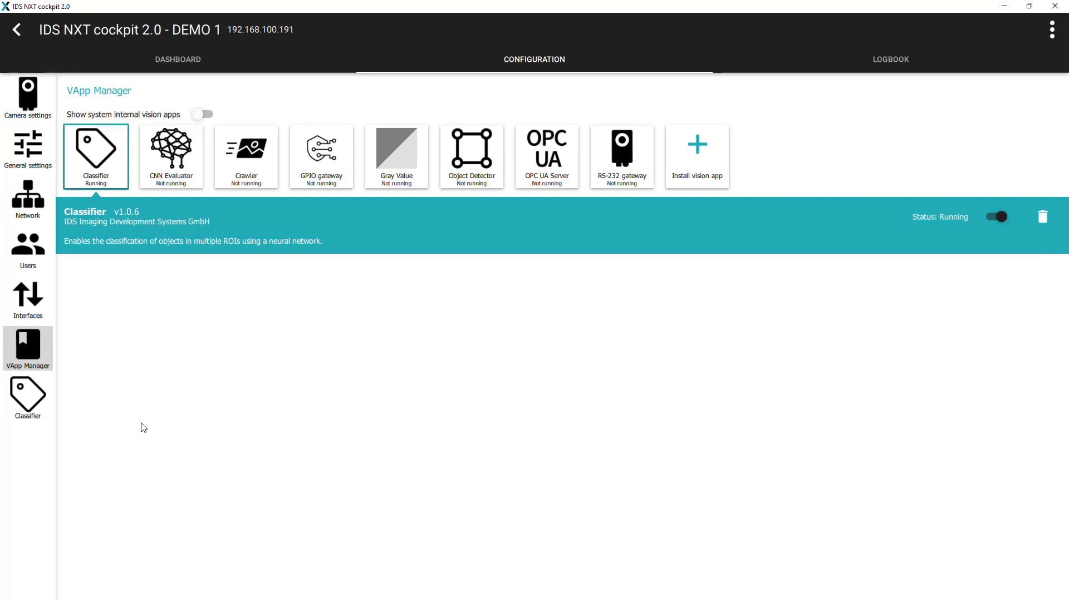
- Open the Classifier page, check its Camera settings, then return to VApp settings and scroll to Files
left_click(44, 416)
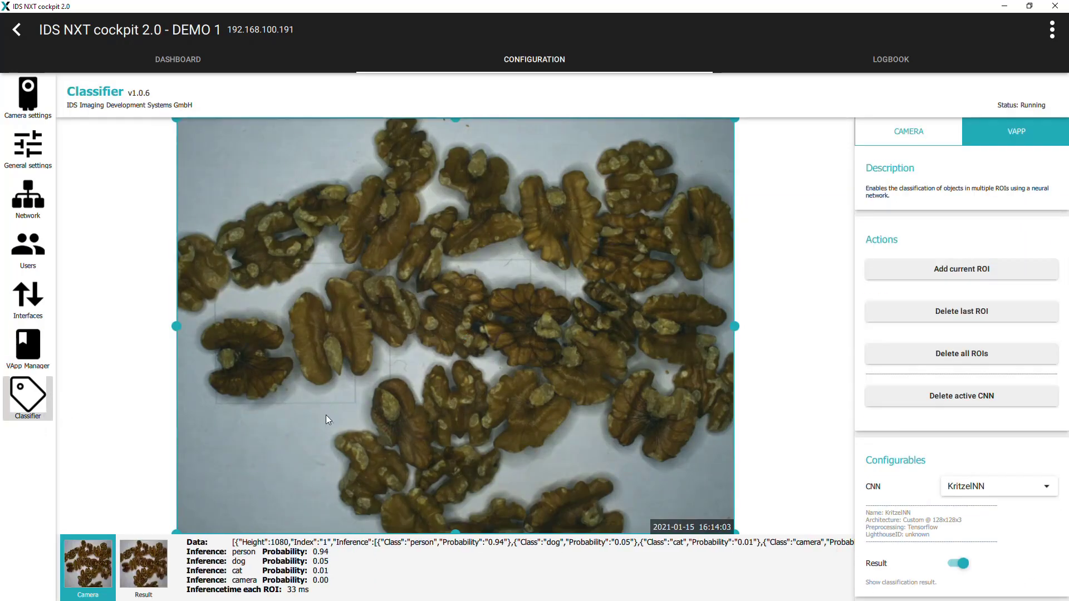
left_click(954, 130)
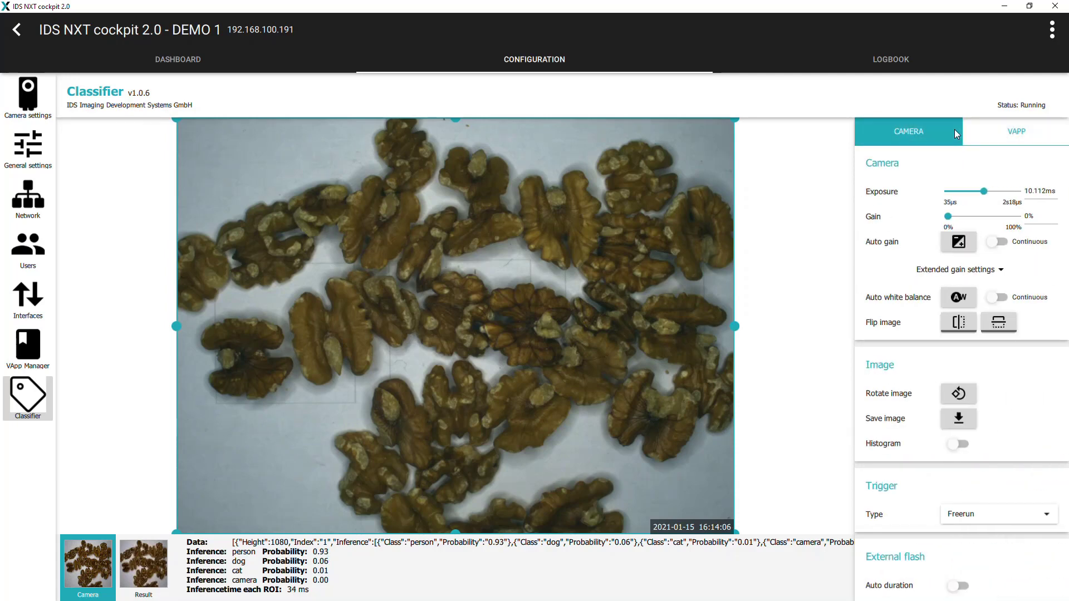
left_click(987, 130)
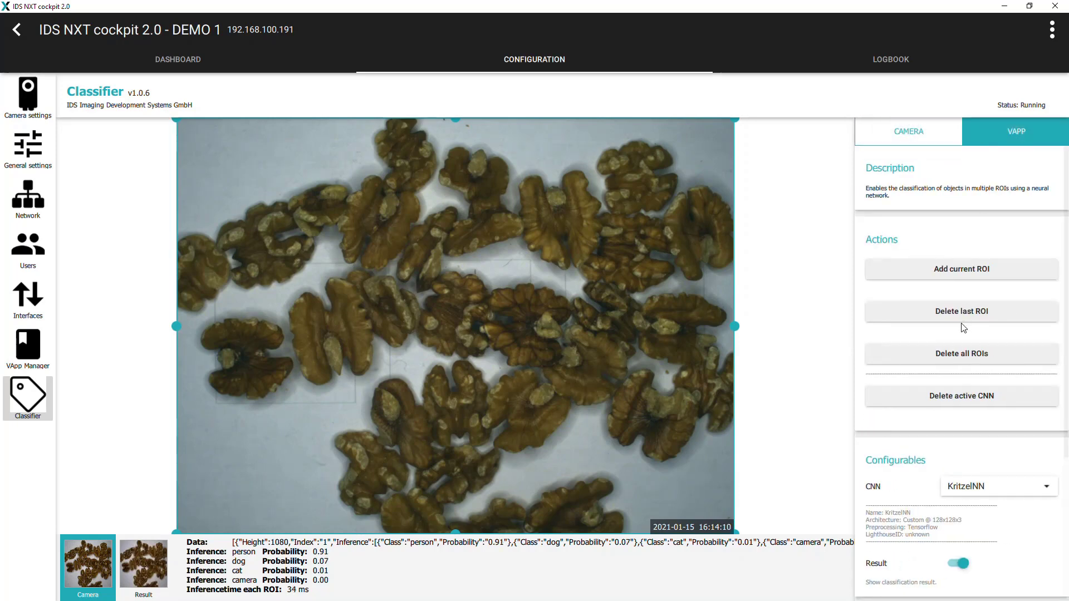
scroll(962, 329, "down", 1)
scroll(962, 348, "down", 3)
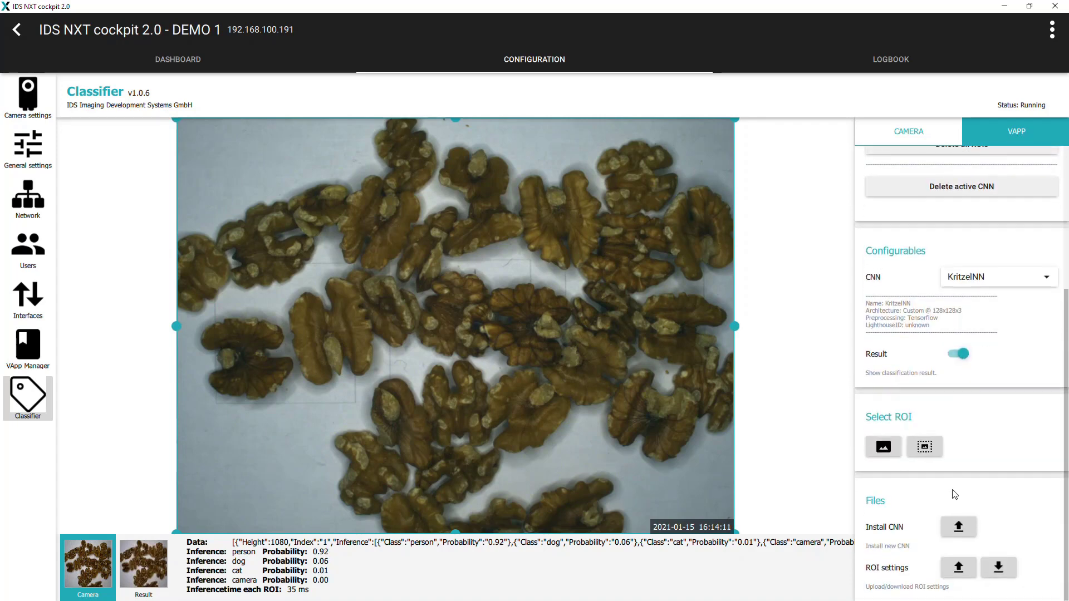
- Upload ClassifyNuts_13.cnn from NXT Getting Started > Nuts > CNNs to the Classifier
left_click(961, 531)
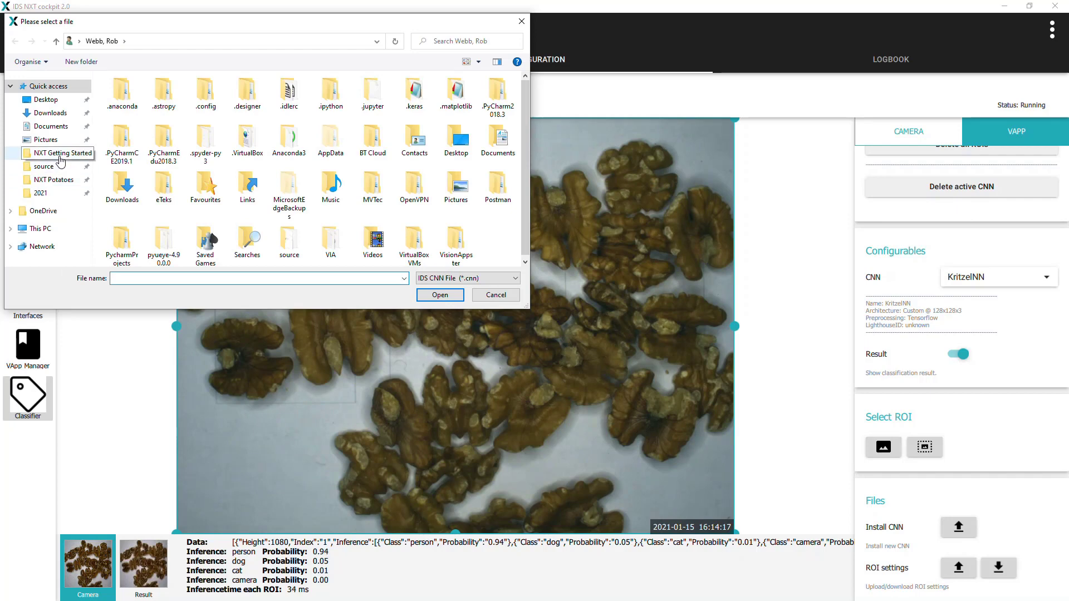
left_click(60, 156)
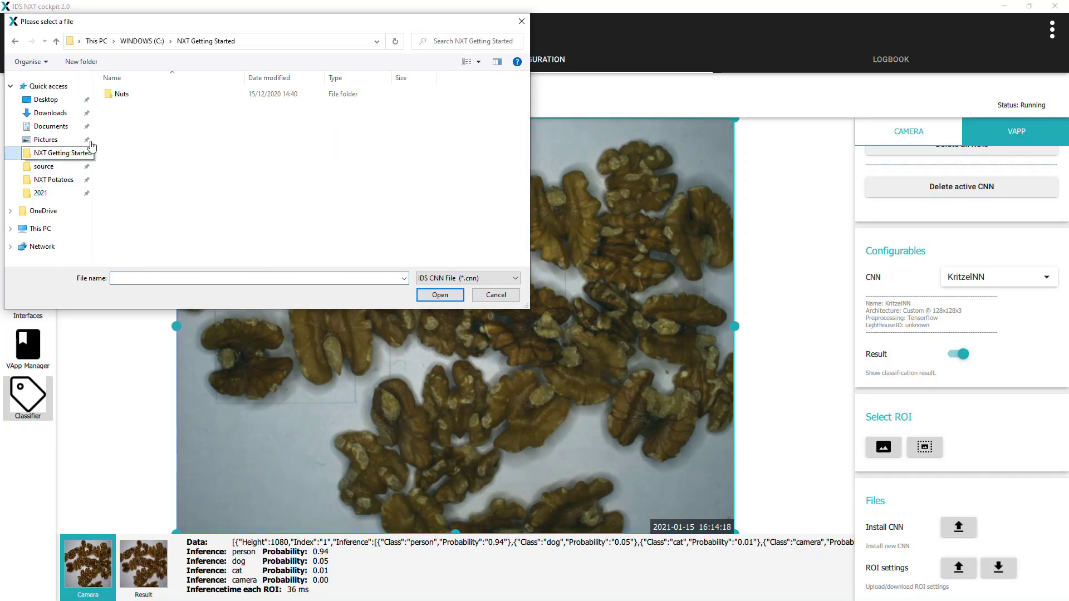
left_click(132, 100)
double_click(133, 100)
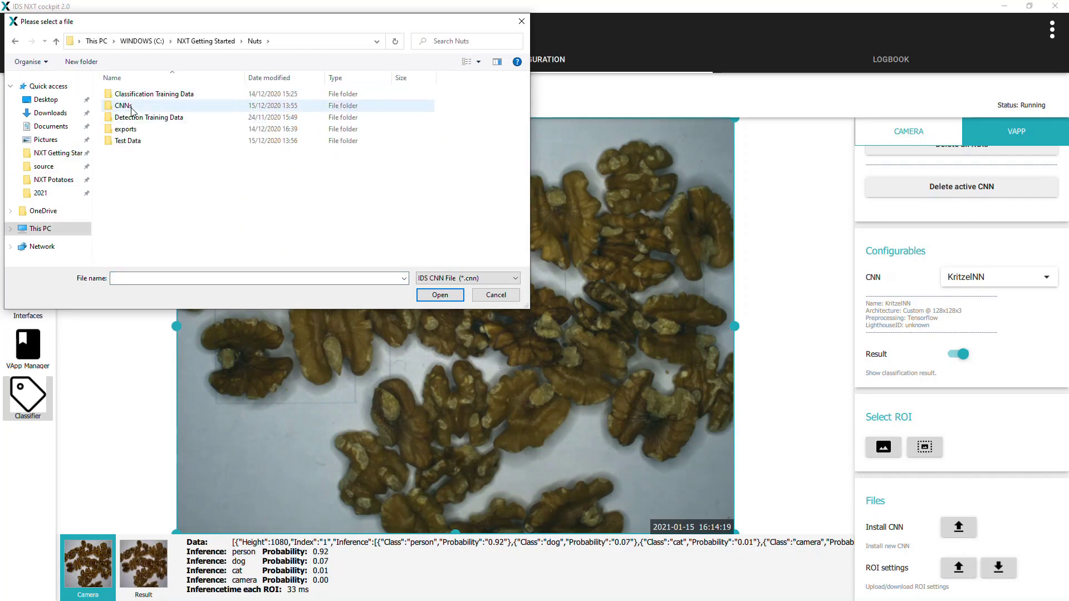
left_click(132, 109)
double_click(132, 107)
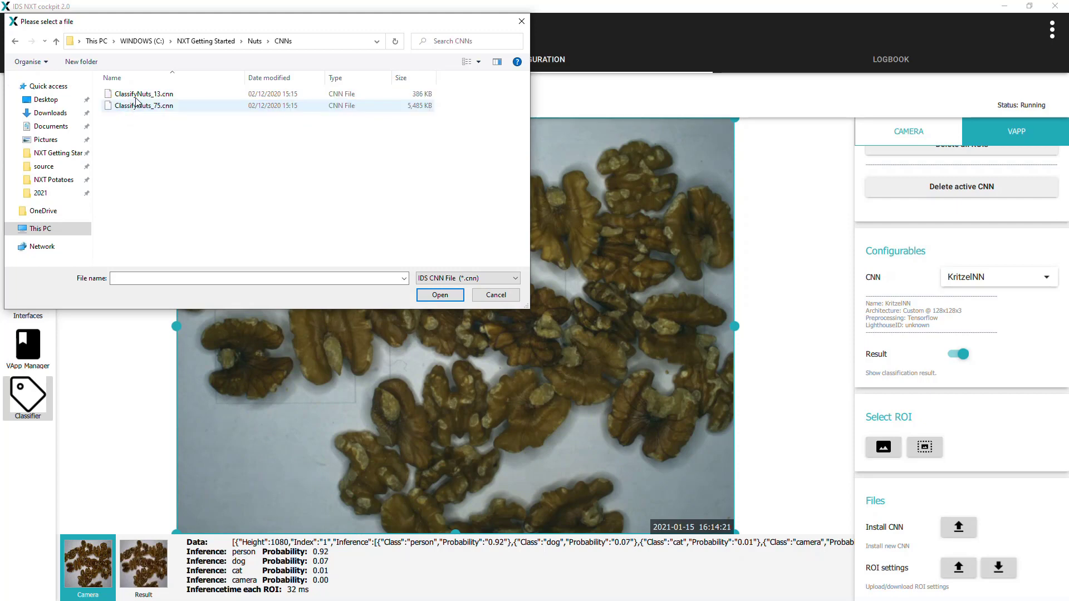
left_click(136, 95)
left_click(424, 296)
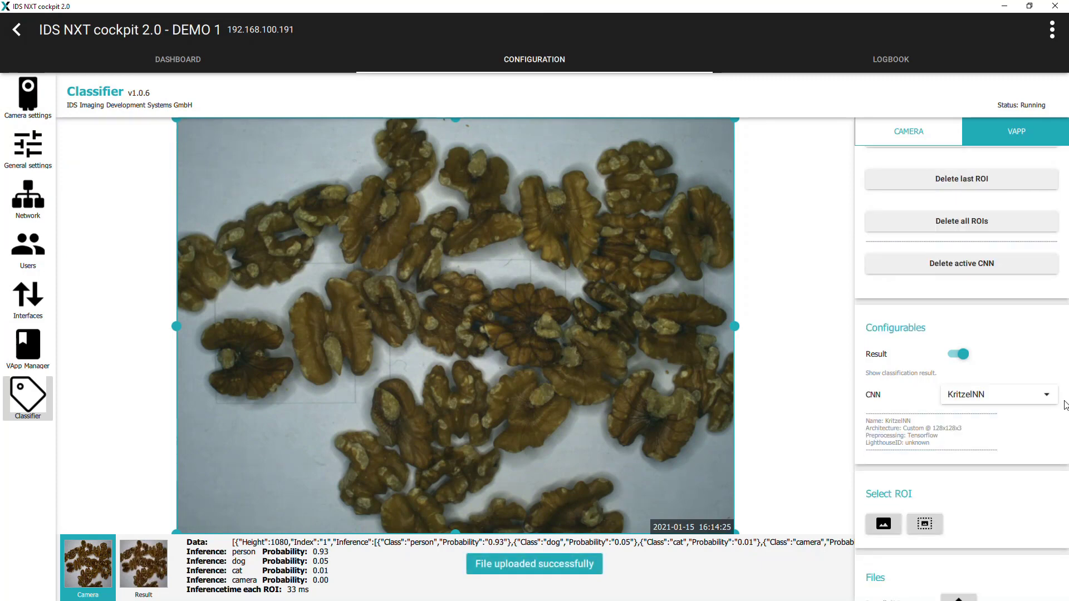
- Select ClassifyNuts_13 as the CNN so the live walnuts classify as walnut at 1.00
left_click(1052, 399)
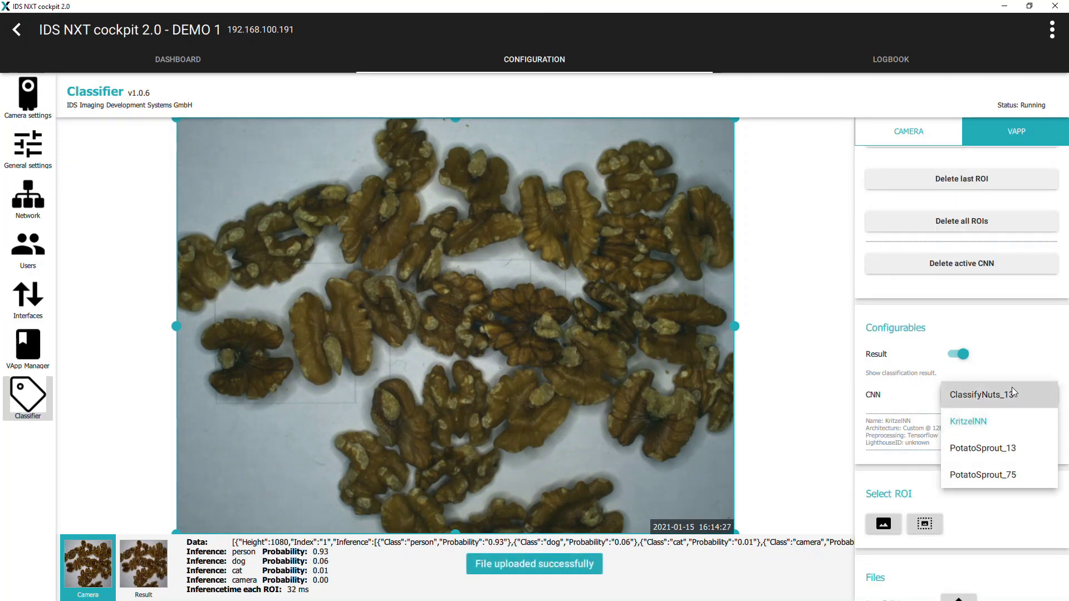
left_click(998, 396)
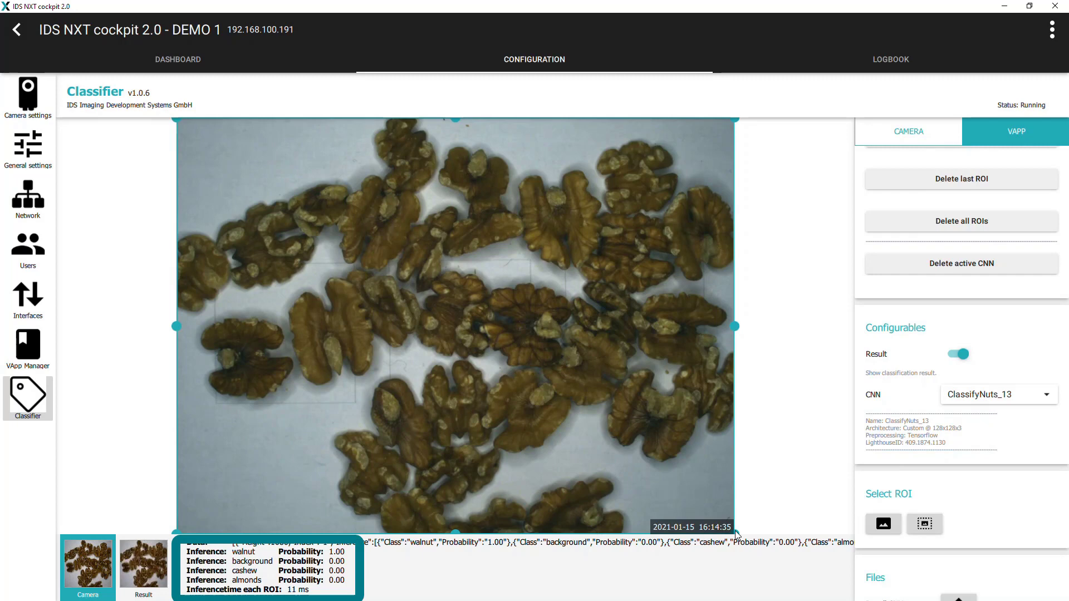
- Shrink the ROI box and add it in turn over the walnuts, almonds and cashews
left_click_drag(736, 534, 351, 400)
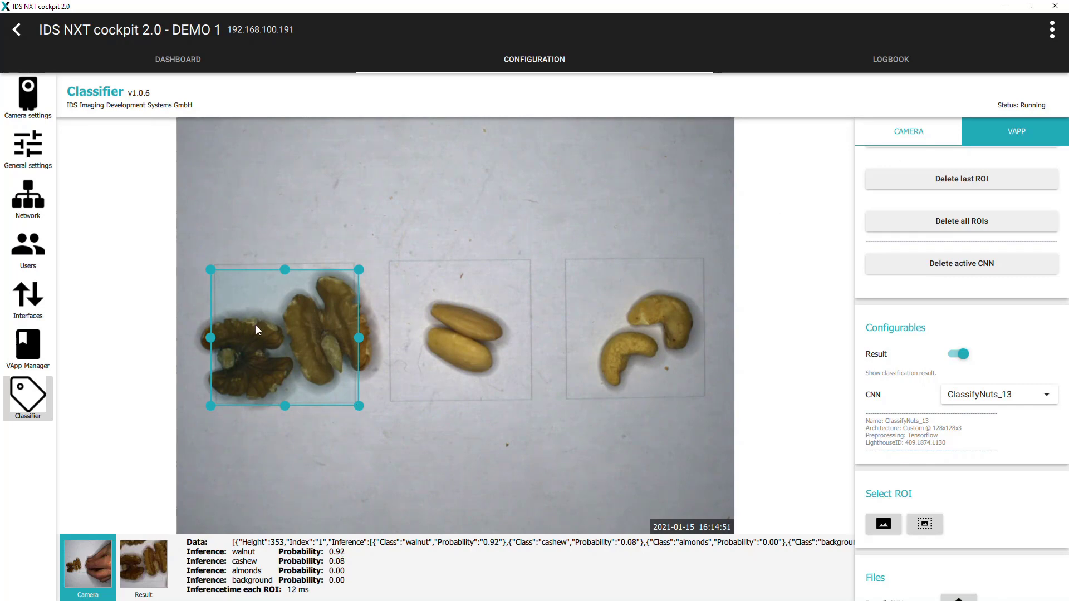
scroll(997, 254, "up", 2)
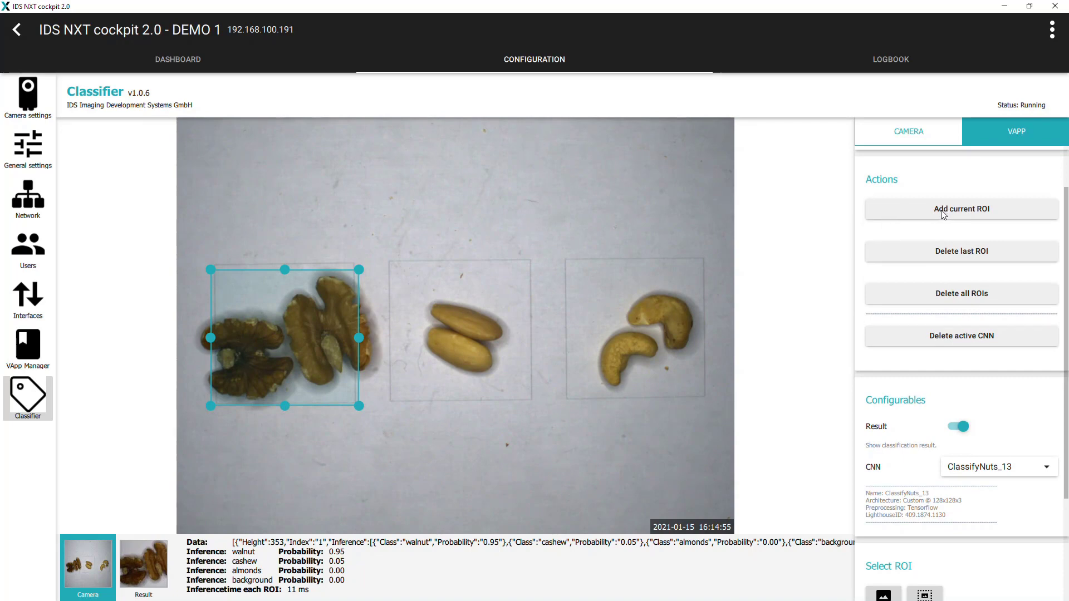
left_click(943, 210)
left_click_drag(279, 343, 487, 345)
left_click(949, 208)
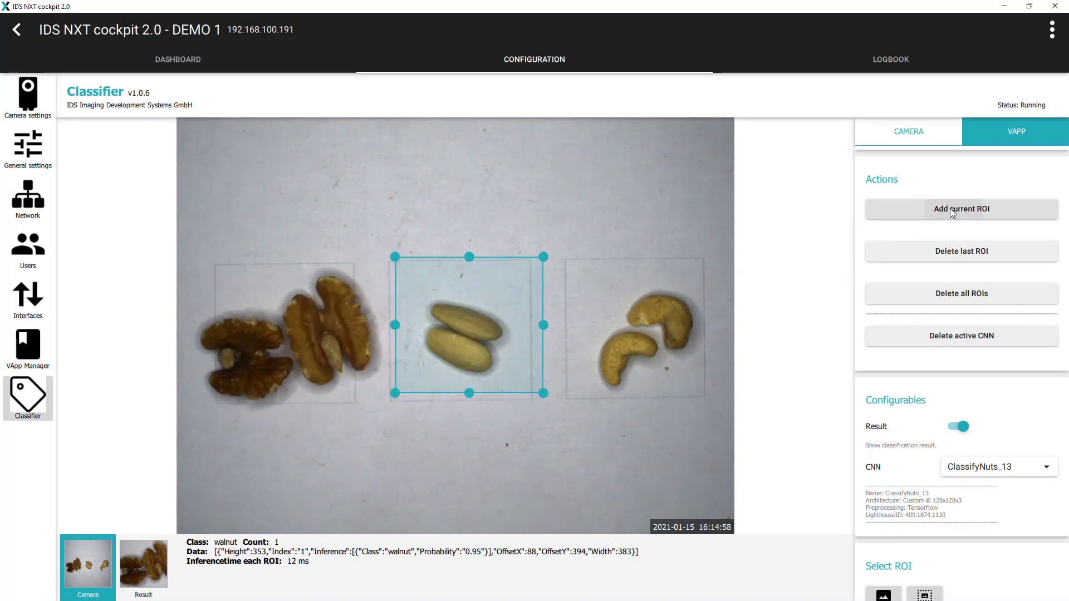
left_click_drag(450, 323, 616, 326)
left_click(966, 209)
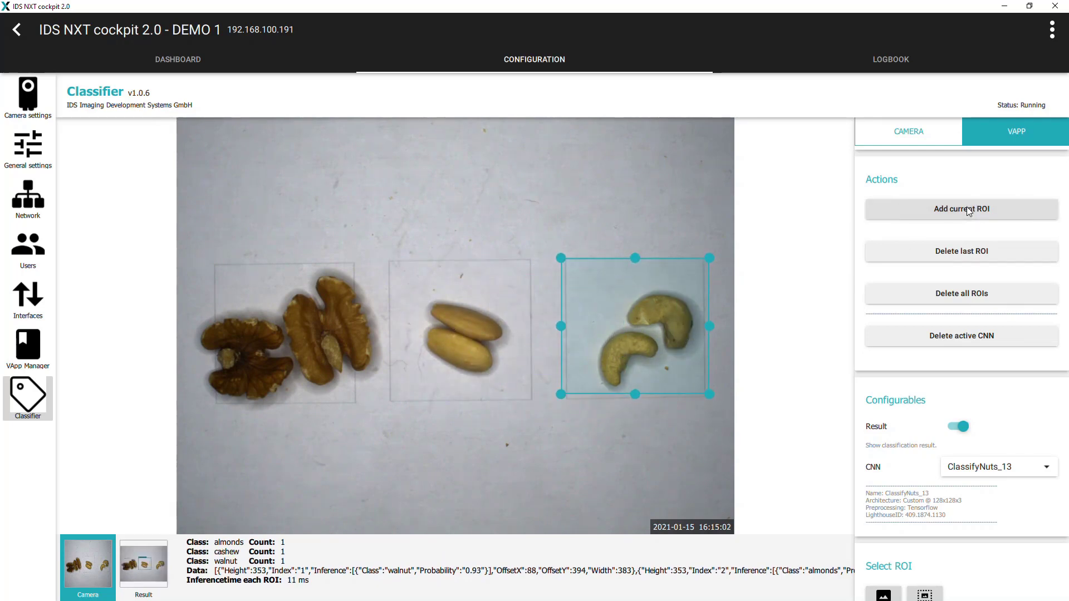
- Display the Result image with the three ROIs labelled walnut, almonds and cashew
left_click(159, 577)
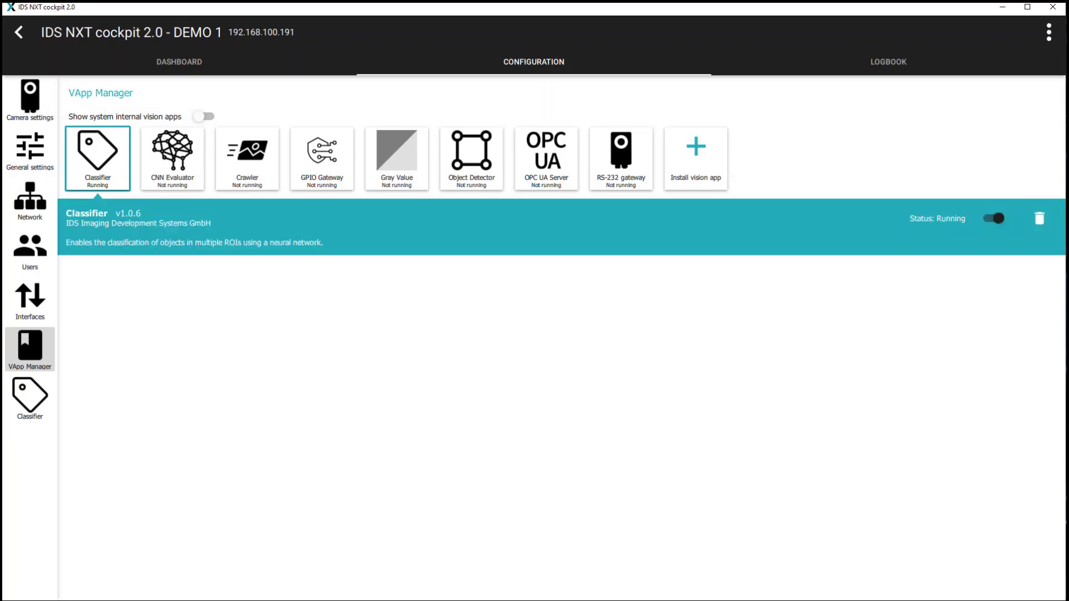
- Select the Object Detector v1.7.6 app in VApp Manager and go to its app page
left_click(471, 158)
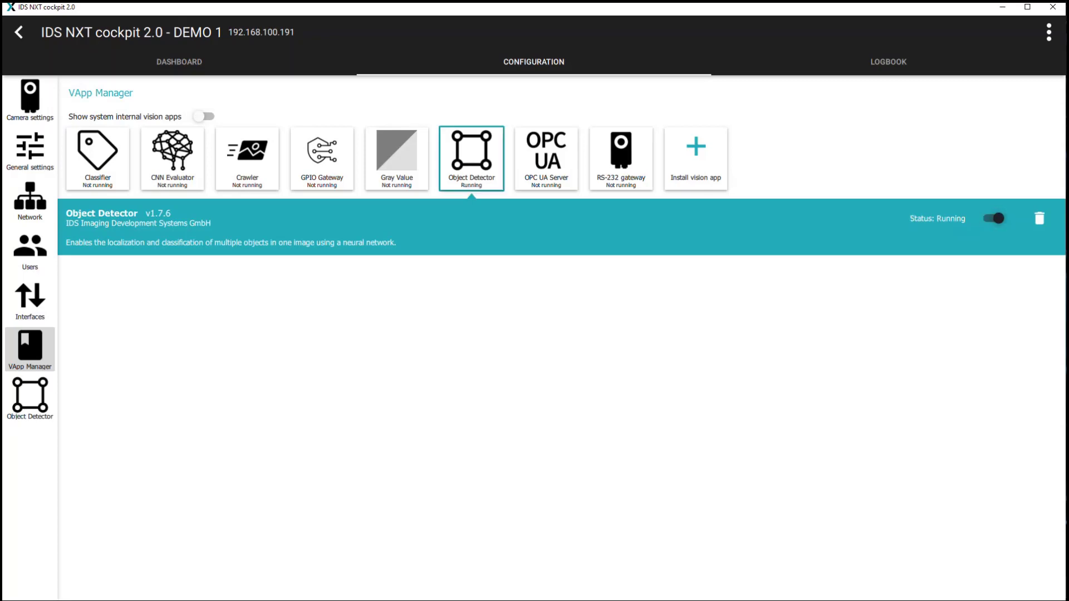
left_click(30, 398)
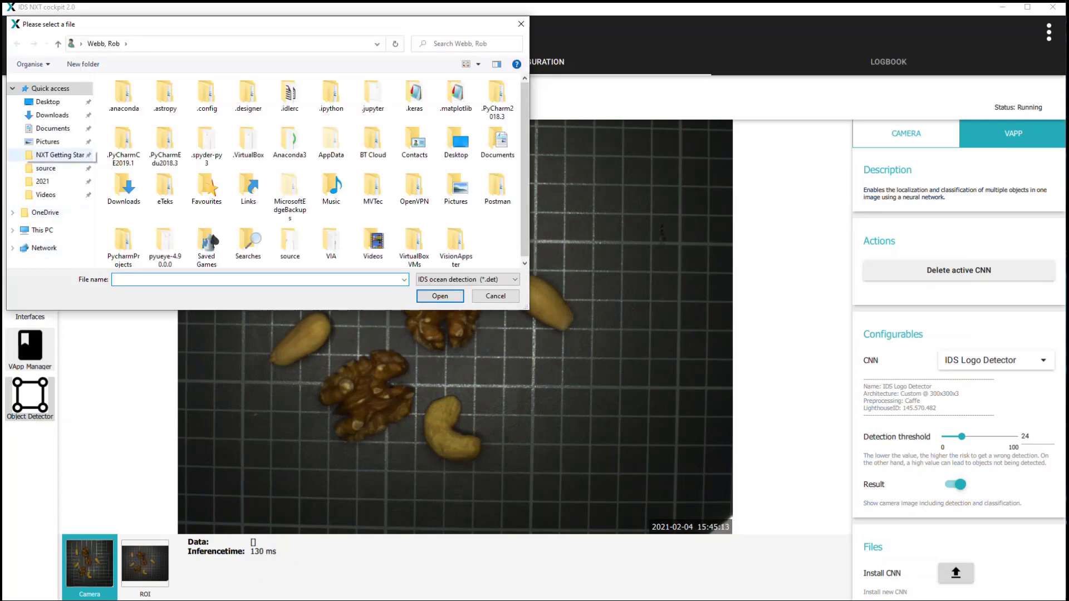
- Upload DetectNuts.det from NXT Getting Started > Nuts > CNNs to the Object Detector
left_click(59, 155)
double_click(123, 96)
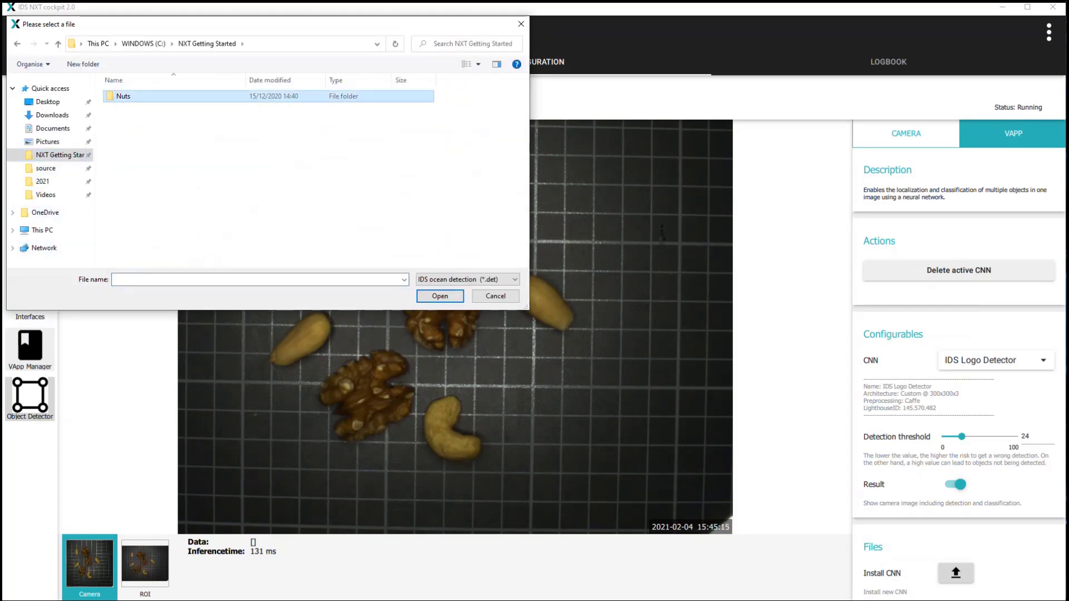
double_click(125, 108)
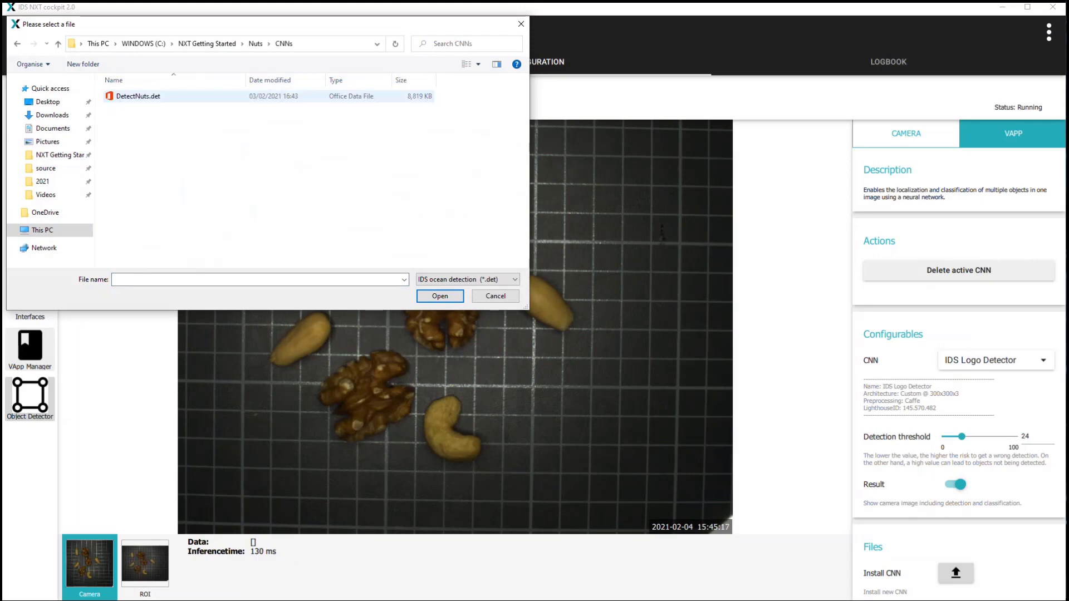
left_click(138, 95)
key("Return")
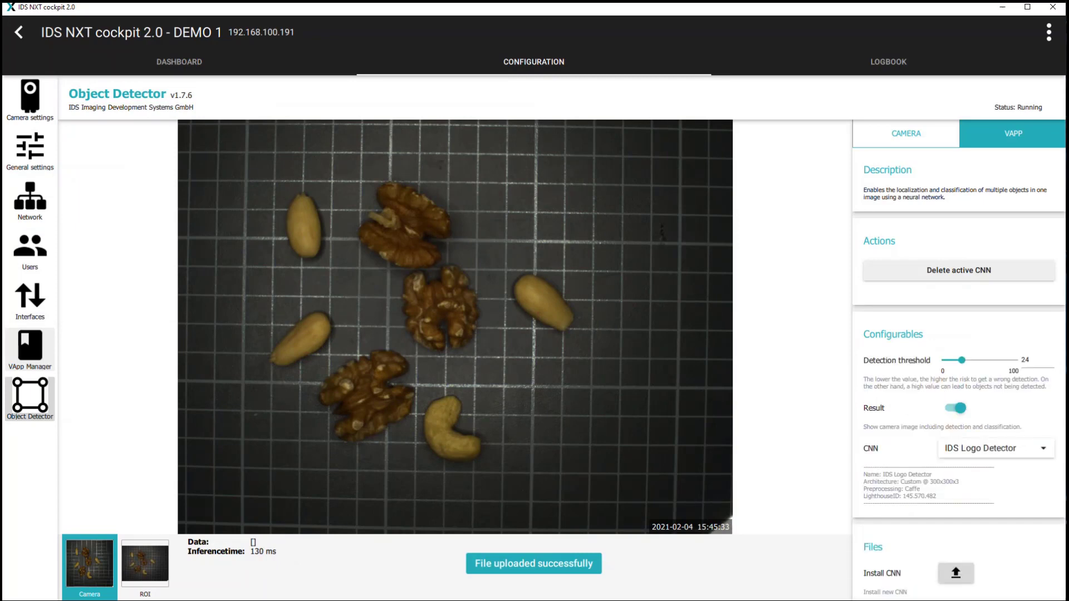
- Make DetectNuts the active CNN and show boxes around 3 almonds, 3 walnuts and 1 cashew
left_click(994, 448)
left_click(969, 448)
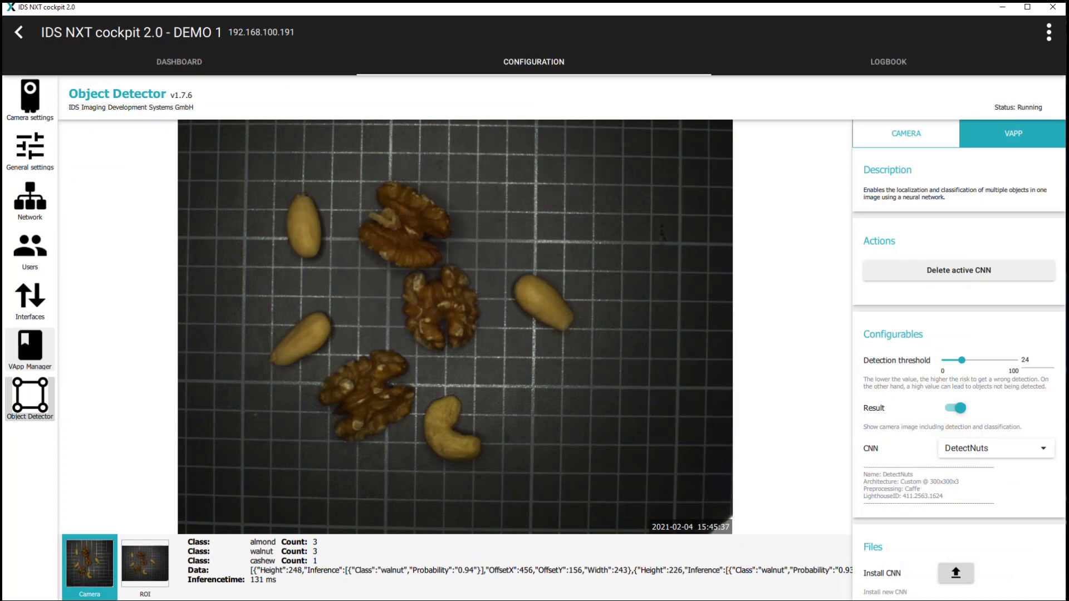
left_click(145, 563)
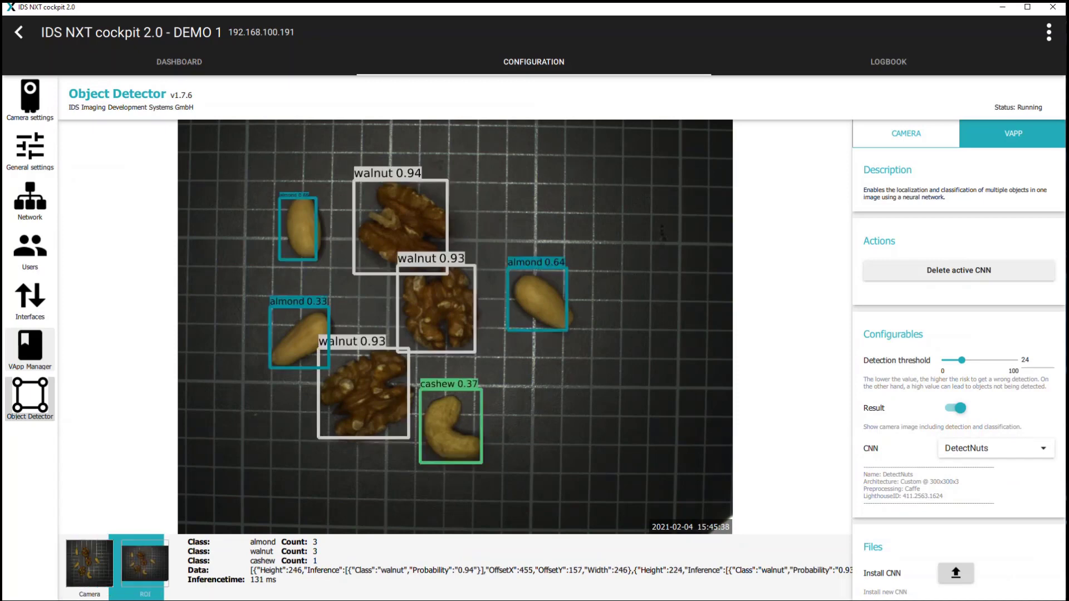